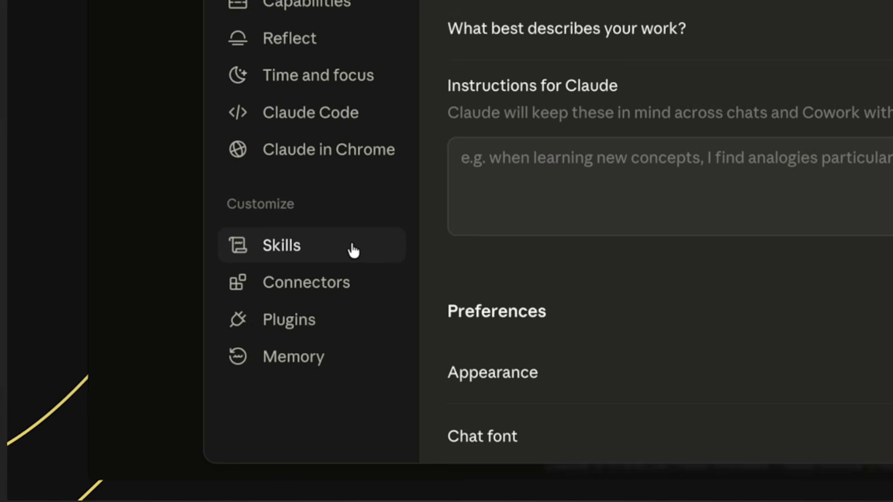
# Open the skills settings, read the crm-email-dashboard skill's SKILL.md, and open its bundled sample_input.xlsx asset.
pyautogui.click(353, 250)
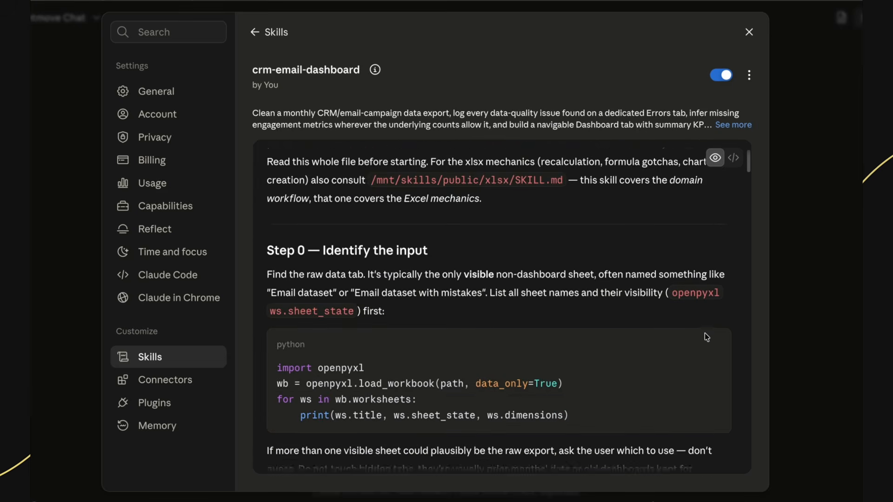
pyautogui.scroll(-1, 704, 333)
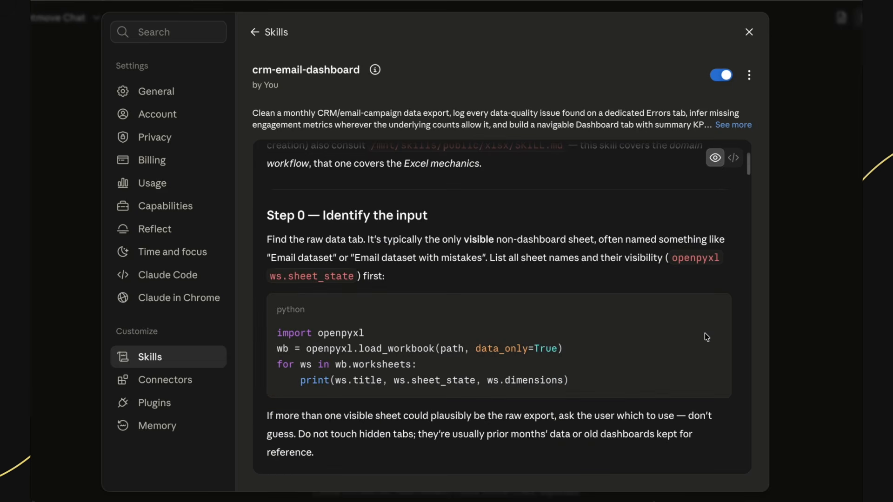
pyautogui.scroll(-10, 705, 333)
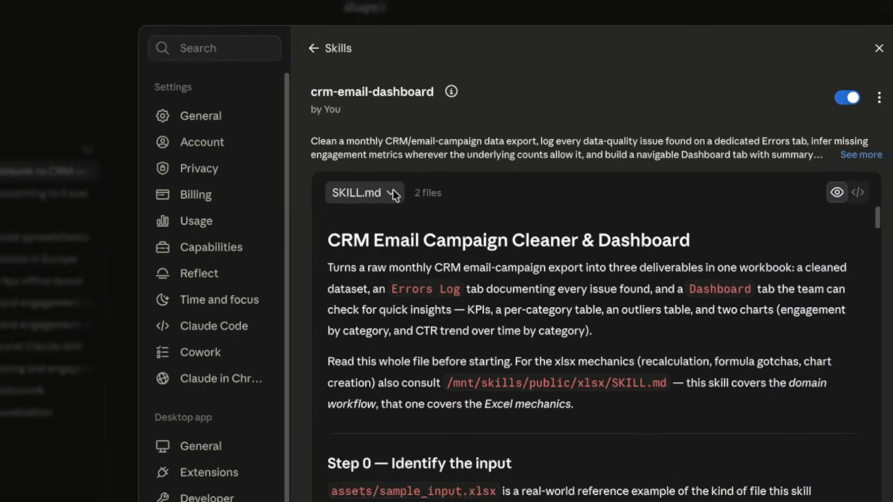
pyautogui.click(359, 172)
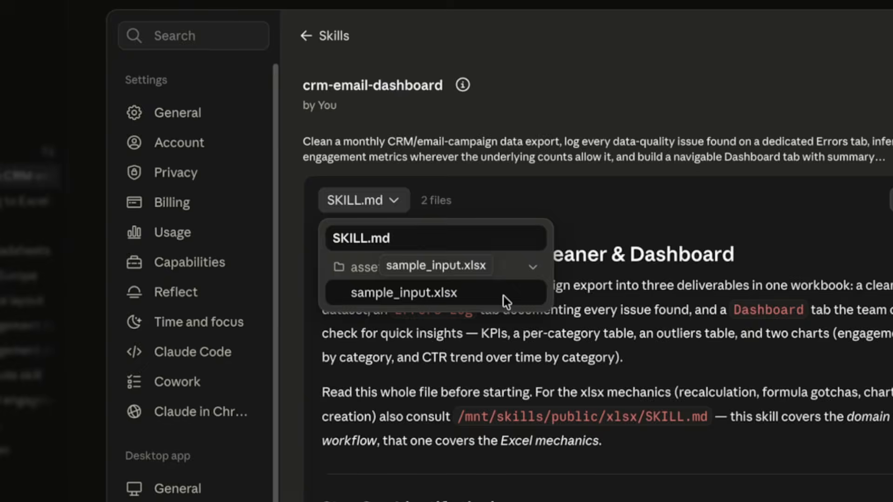
pyautogui.click(504, 297)
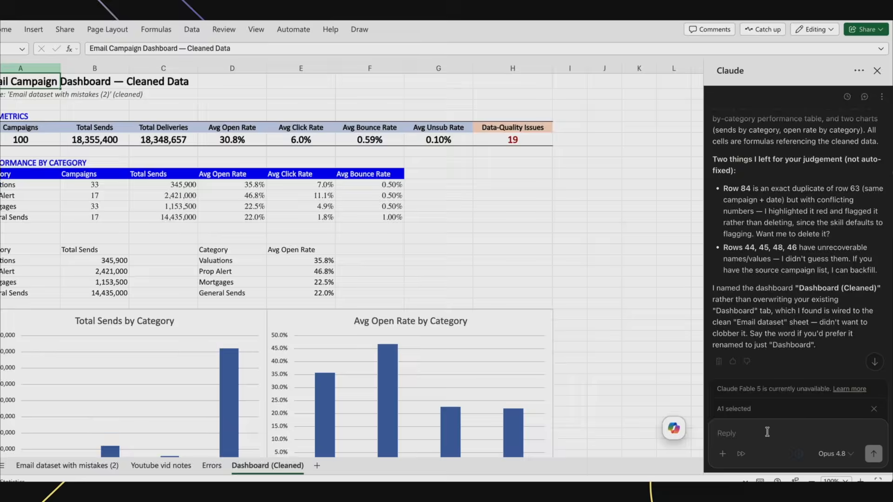
# Switch to the Excel workbook and look through the skills available as slash commands in the Claude add-in.
pyautogui.write('/')
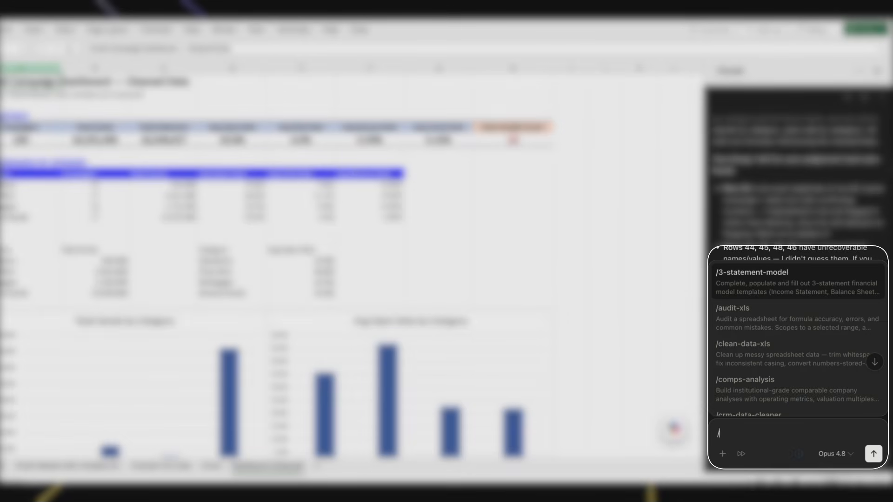
pyautogui.scroll(-2, 839, 325)
pyautogui.click(839, 323)
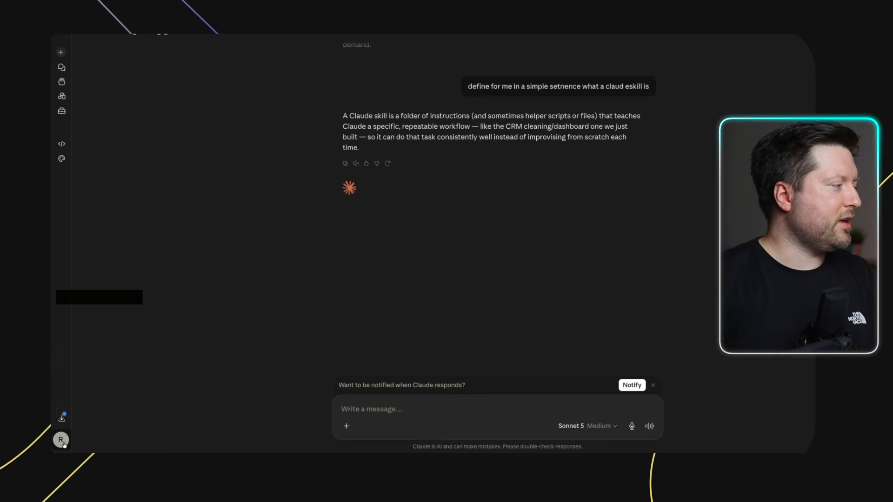
# Switch to the Claude web app, open the skills list in the settings, and browse the skills directory.
pyautogui.click(60, 439)
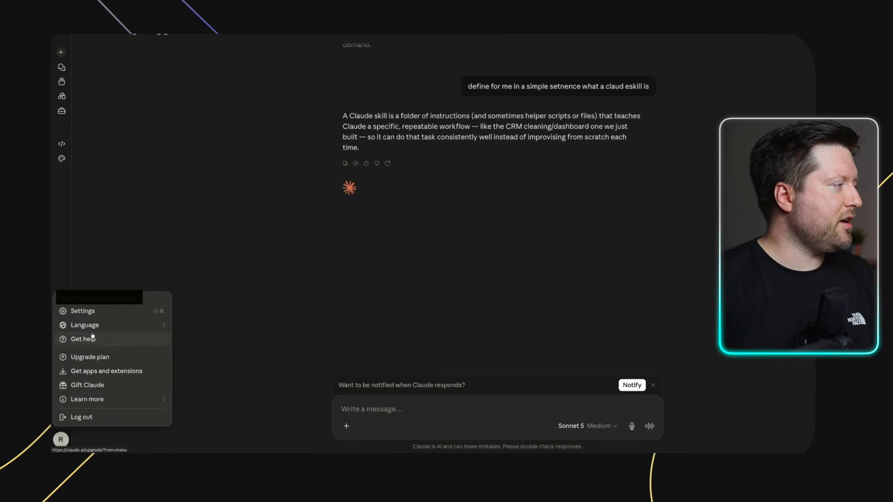
pyautogui.click(89, 312)
pyautogui.click(310, 293)
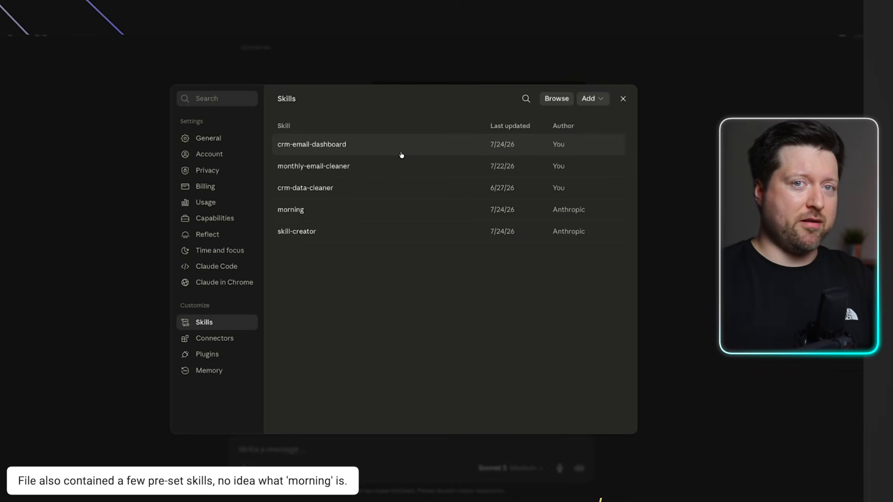
pyautogui.click(557, 99)
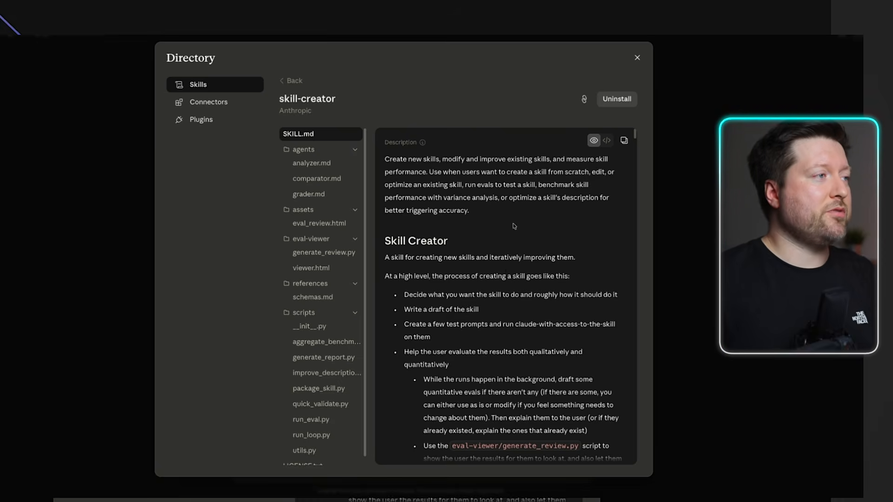
# Read the skill-creator skill's SKILL.md and check its references folder.
pyautogui.scroll(-6, 511, 247)
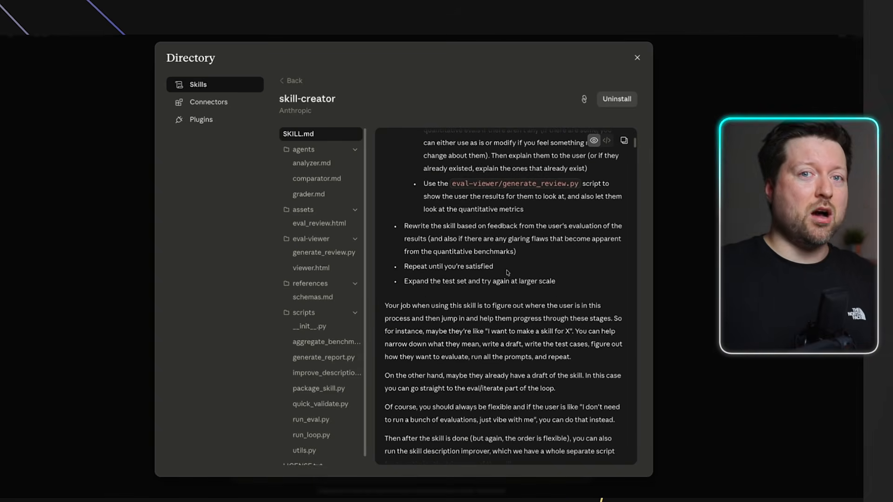
pyautogui.scroll(-2, 507, 273)
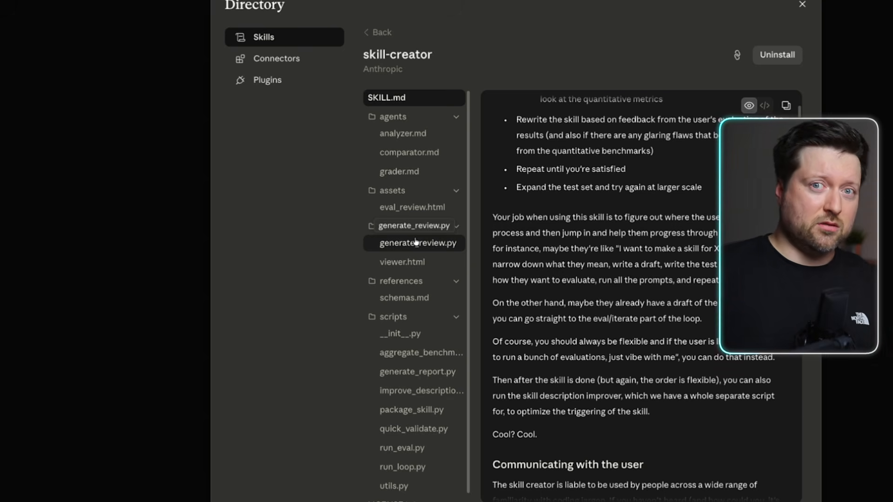
pyautogui.click(409, 285)
pyautogui.click(405, 282)
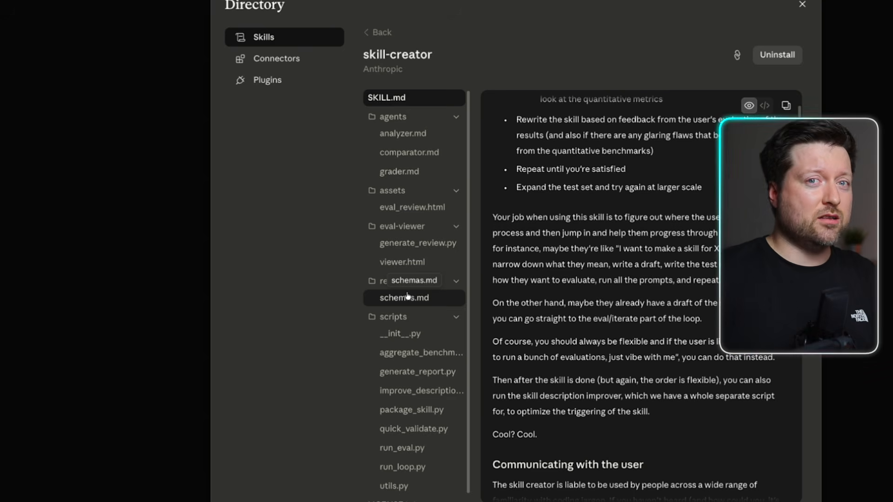
# Open the skill-creator scripts __init__.py and generate_report.py and read through the report script's code.
pyautogui.scroll(-1, 434, 278)
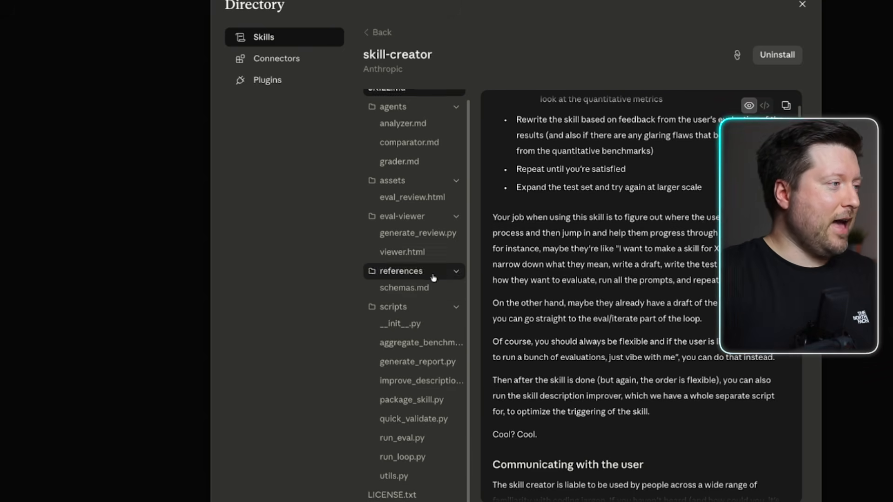
pyautogui.click(424, 326)
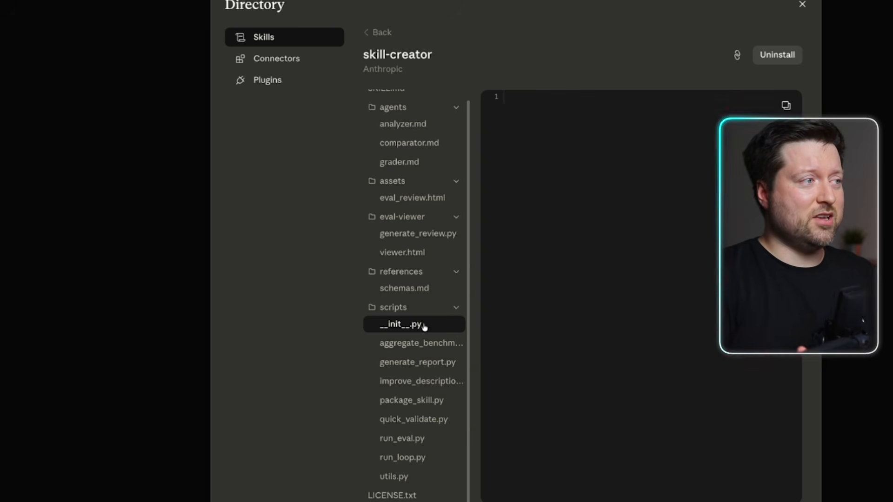
pyautogui.click(417, 362)
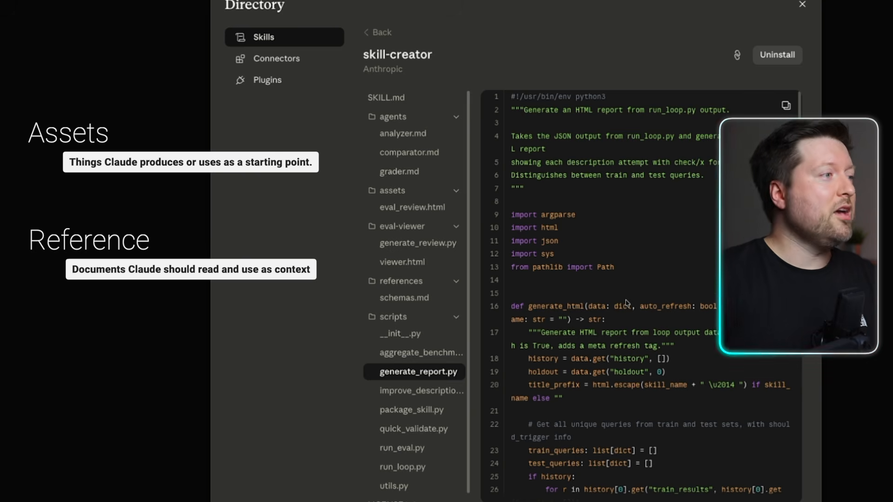
pyautogui.scroll(-5, 666, 275)
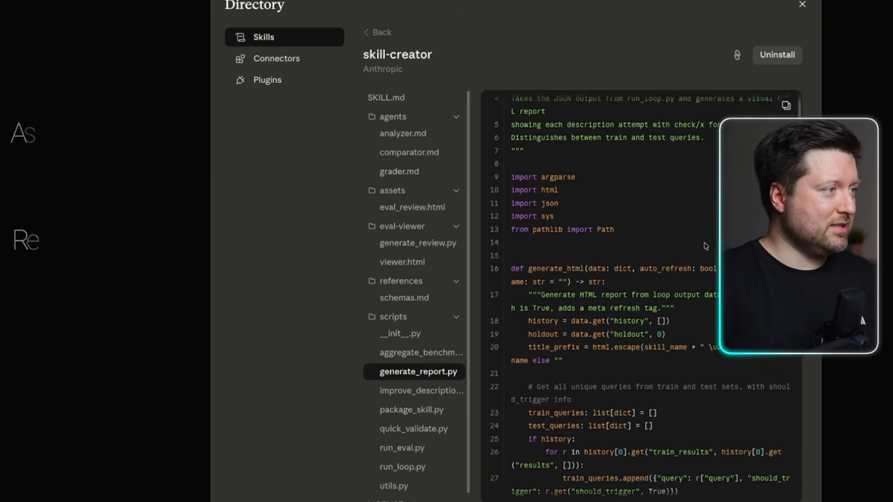
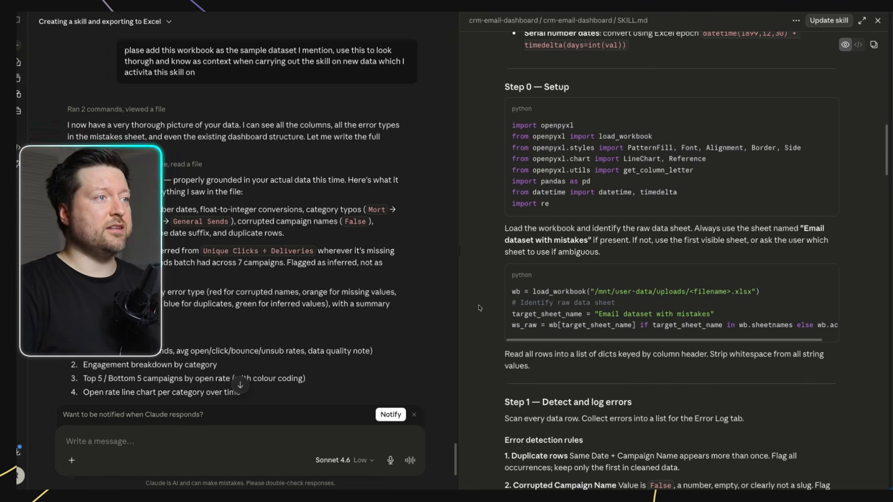
# Review the upgraded crm-email-dashboard SKILL.md through its edge cases, along with the change summary in the chat.
pyautogui.scroll(-1, 480, 308)
pyautogui.scroll(-15, 479, 308)
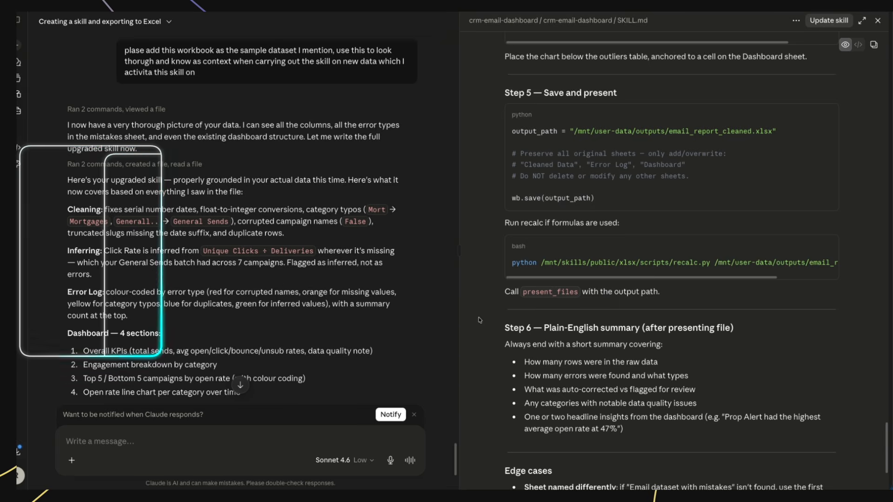
pyautogui.scroll(-3, 479, 321)
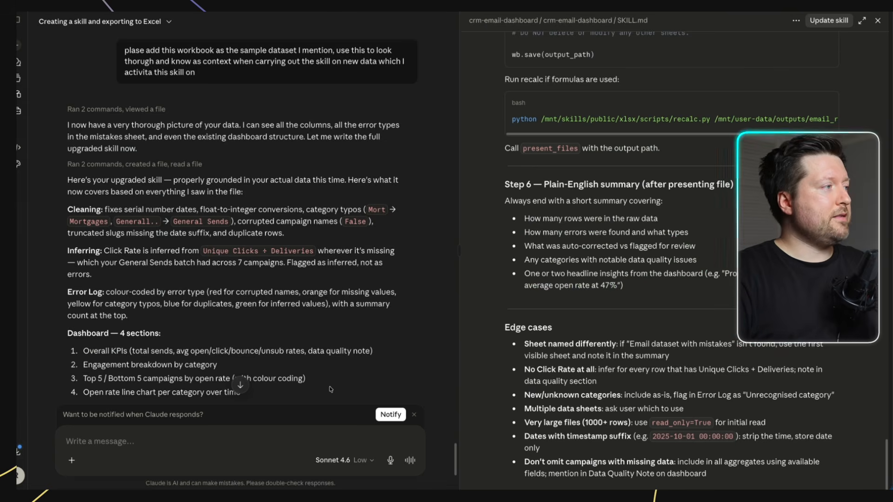
pyautogui.scroll(-3, 333, 374)
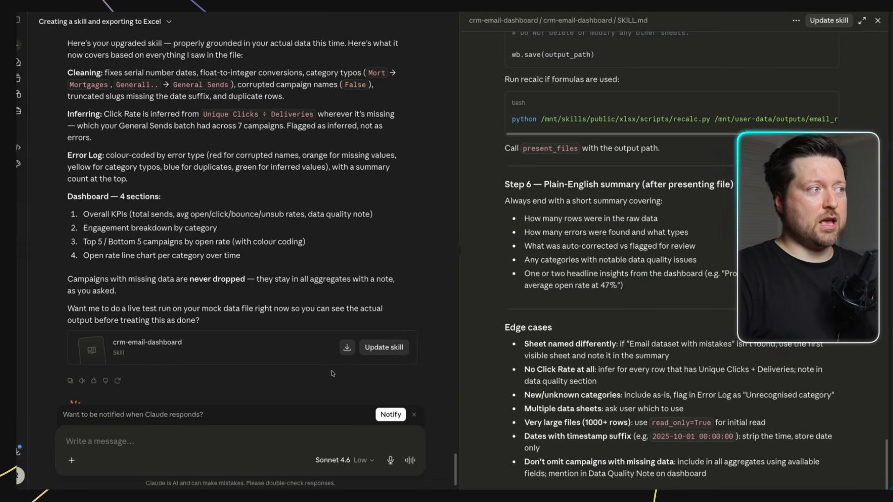
pyautogui.scroll(-1, 332, 374)
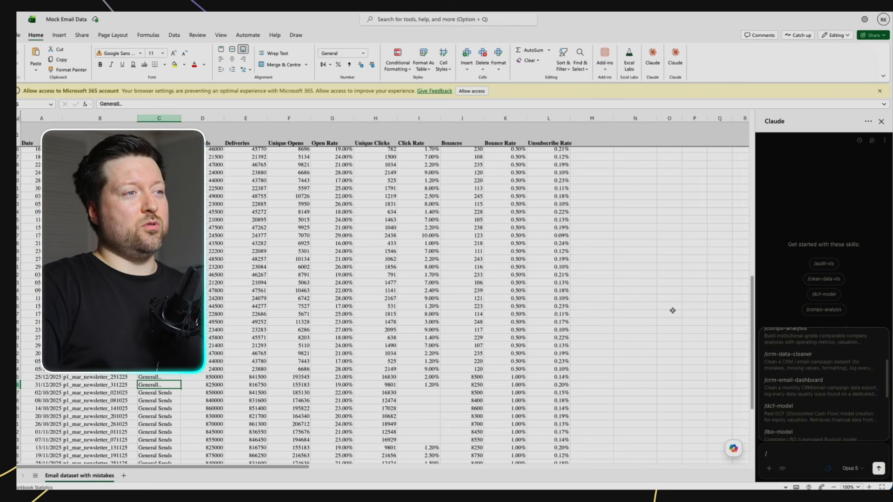
# Switch to the Mock Email Data workbook in Excel and run the /crm-email-dashboard skill in the Claude add-in.
pyautogui.click(881, 121)
pyautogui.click(660, 56)
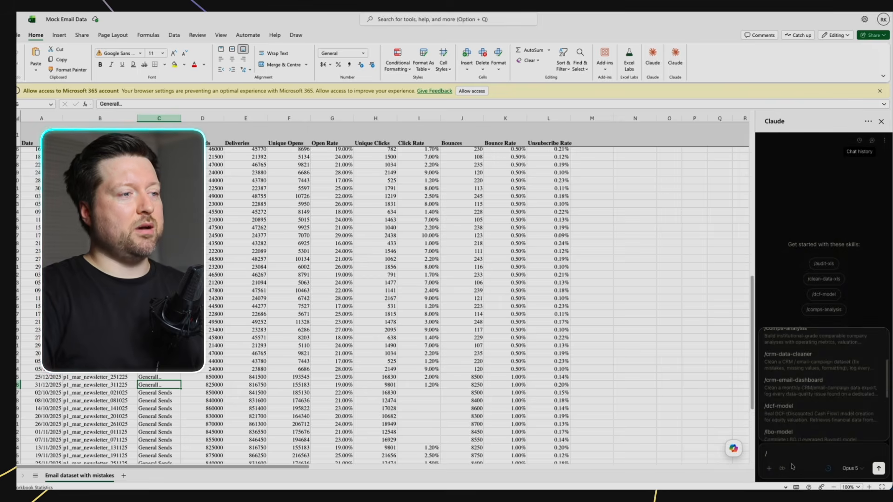
pyautogui.write('/')
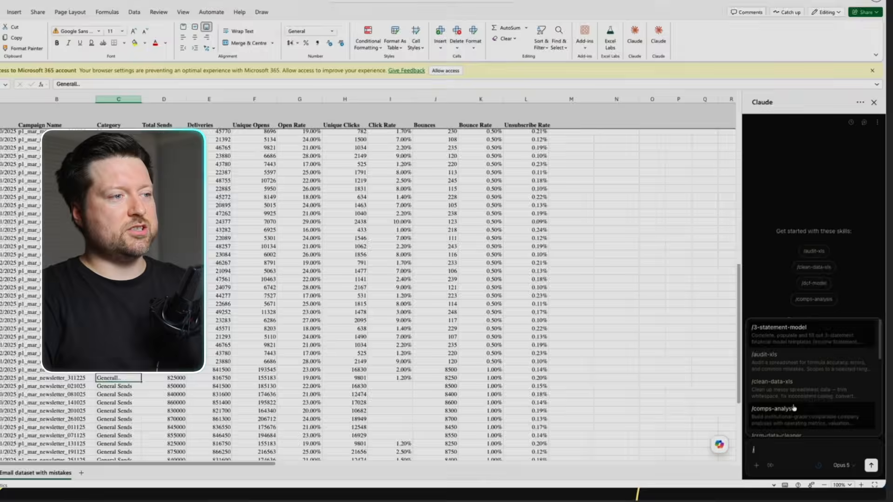
pyautogui.scroll(-3, 794, 408)
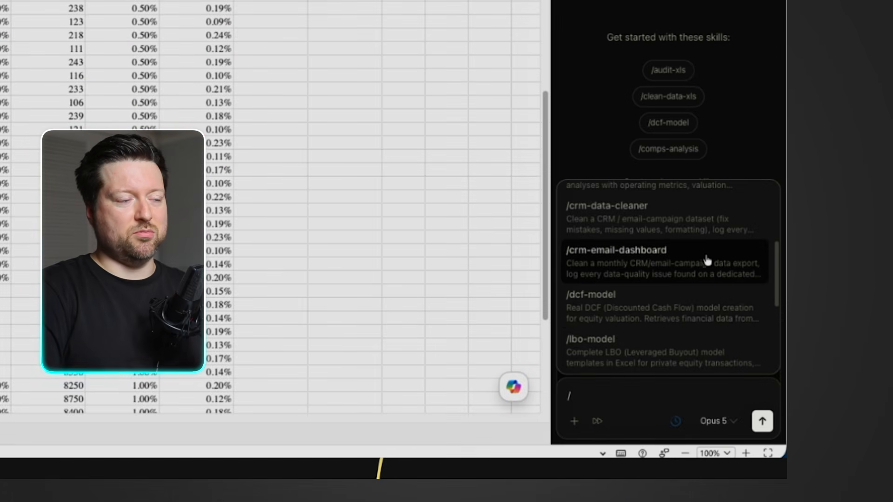
pyautogui.click(706, 261)
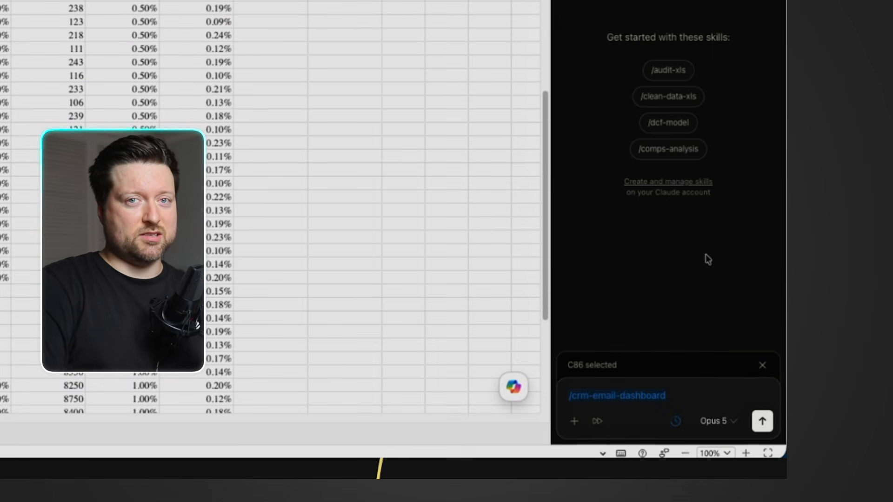
pyautogui.click(762, 421)
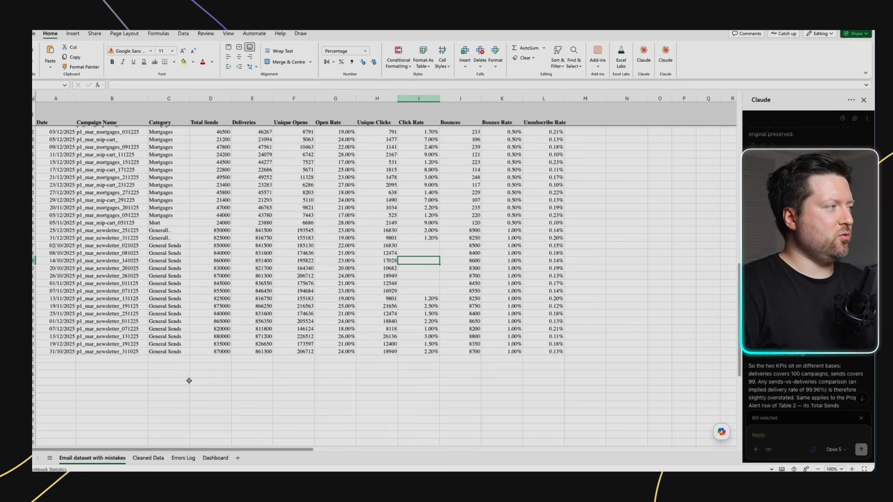
# Review the raw dataset and the Cleaned Data, Errors Log and Dashboard sheets, including the dashboard's tables and charts.
pyautogui.moveTo(200, 374); pyautogui.dragTo(200, 382)
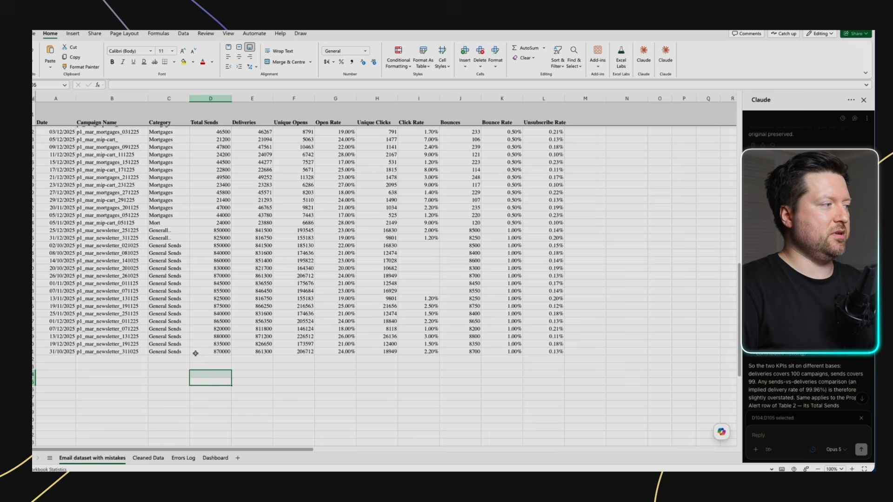
pyautogui.click(148, 458)
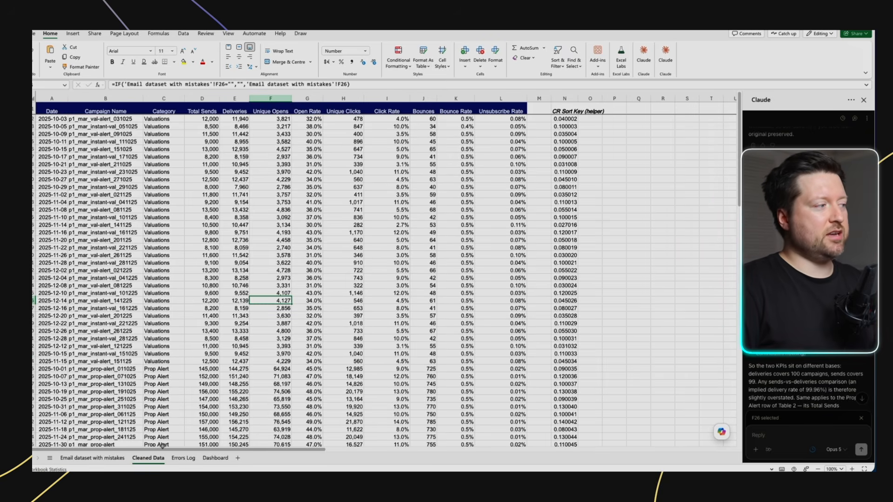
pyautogui.click(183, 458)
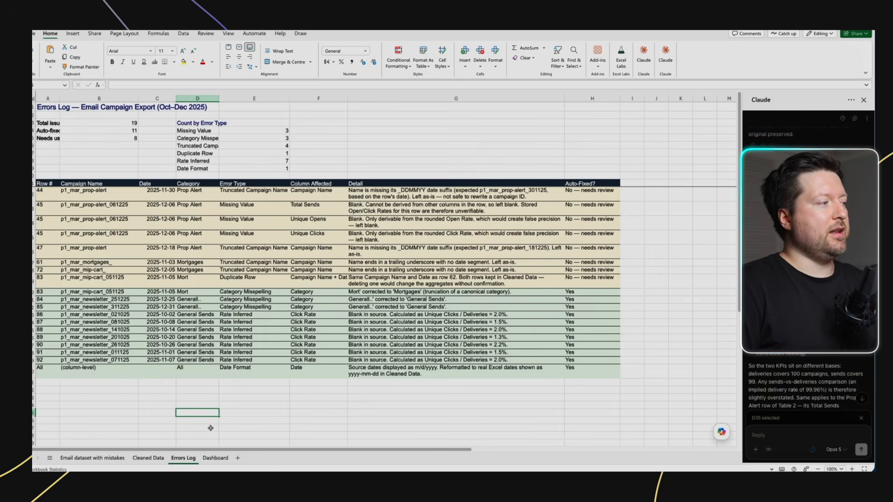
pyautogui.click(212, 459)
pyautogui.scroll(-6, 473, 378)
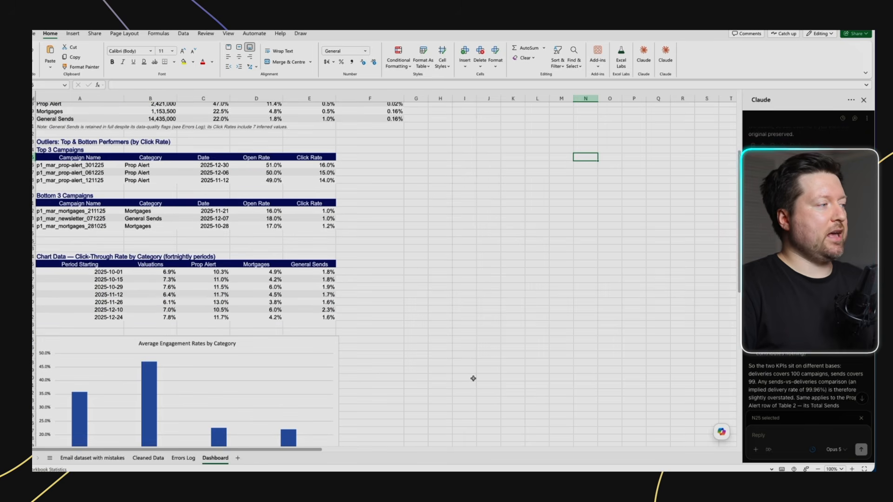
pyautogui.scroll(-10, 472, 378)
pyautogui.scroll(15, 474, 374)
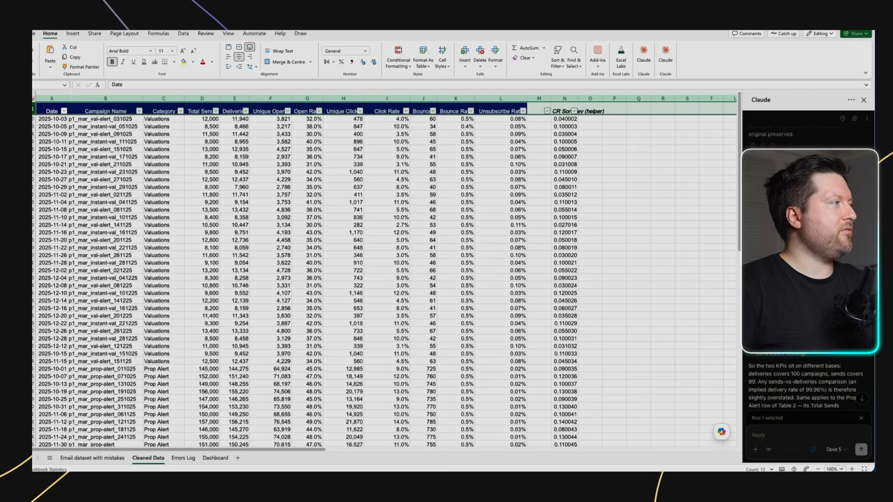
# Compare the Cleaned Data sheet with the original email dataset, checking the blank Click Rate cells for General Sends.
pyautogui.click(117, 185)
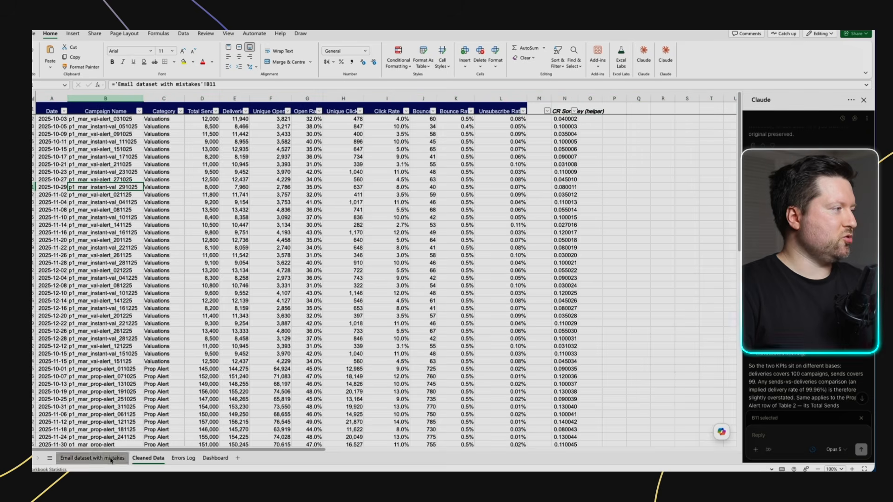
pyautogui.click(92, 458)
pyautogui.click(333, 394)
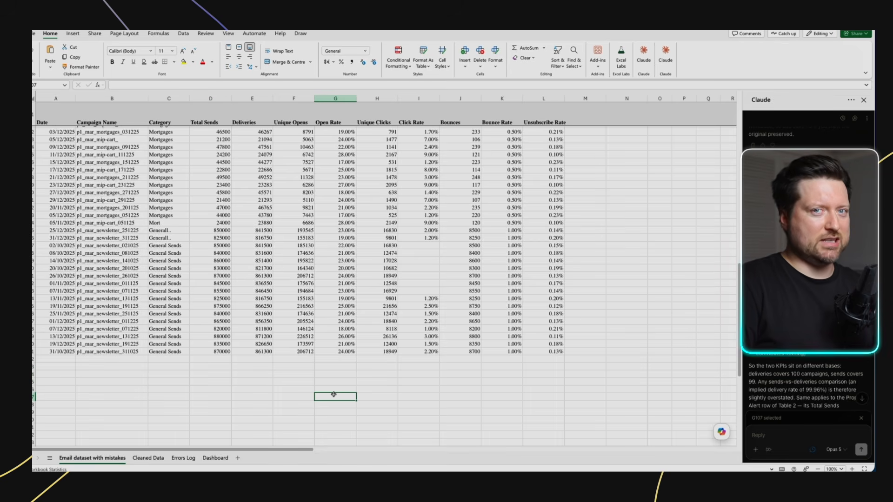
pyautogui.click(428, 269)
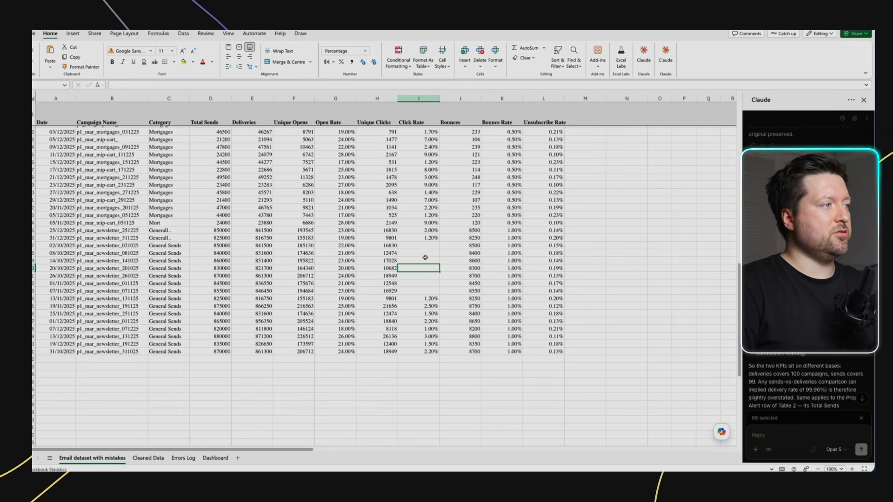
# Inspect the General Sends rows in the original dataset, checking blank Click Rates against Unique Clicks and Deliveries, plus the truncated category labels.
pyautogui.moveTo(133, 253); pyautogui.dragTo(409, 252)
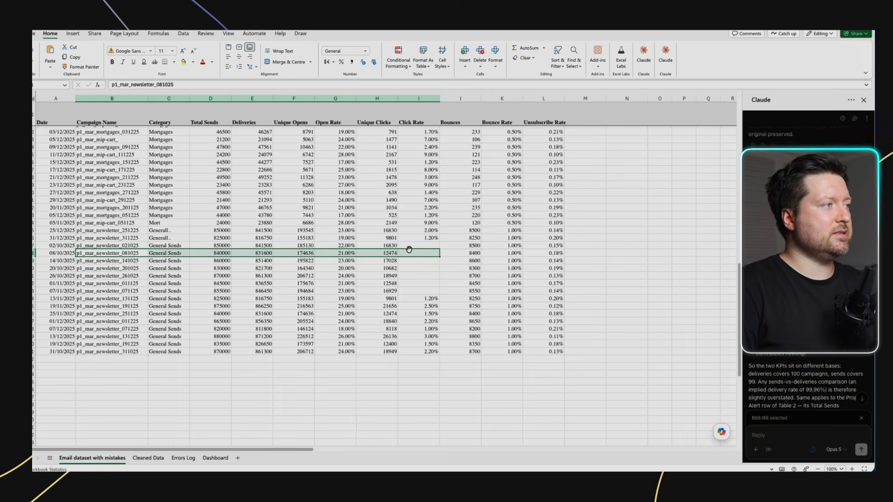
pyautogui.click(156, 263)
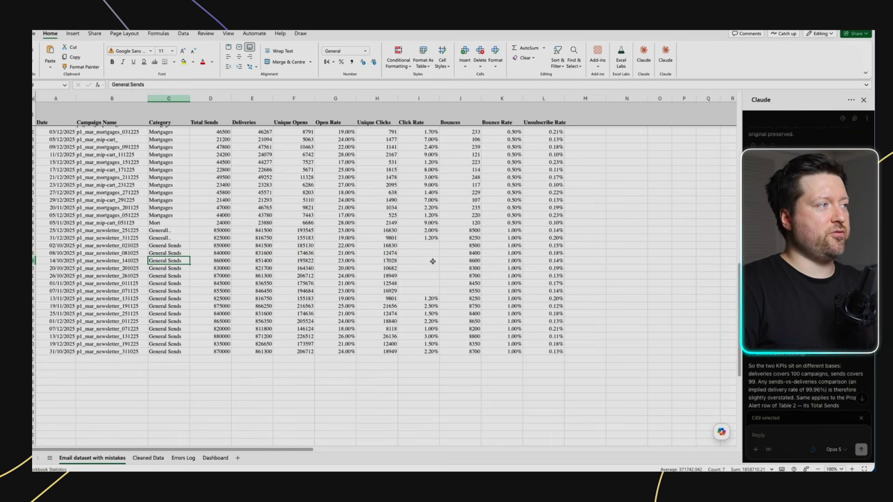
pyautogui.click(430, 252)
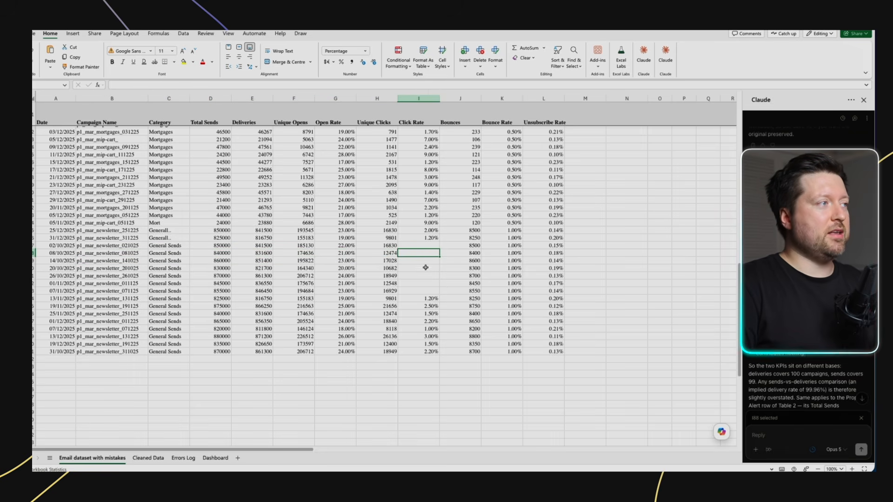
pyautogui.click(388, 246)
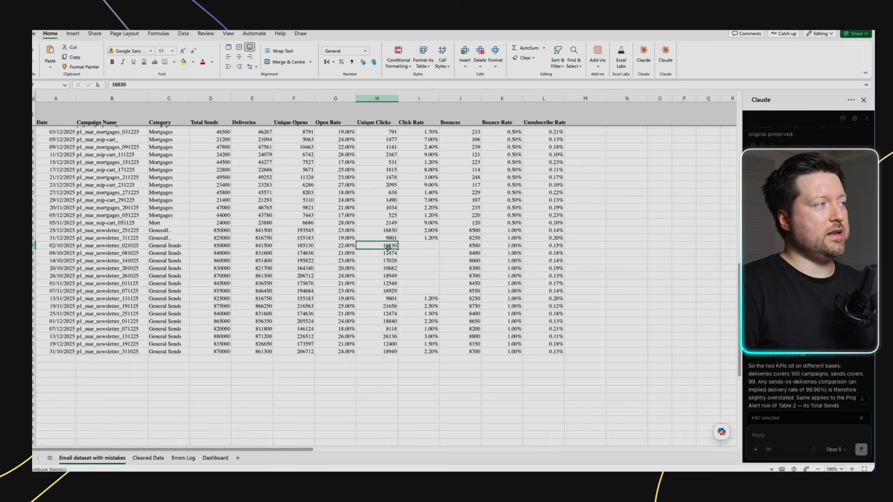
pyautogui.click(253, 246)
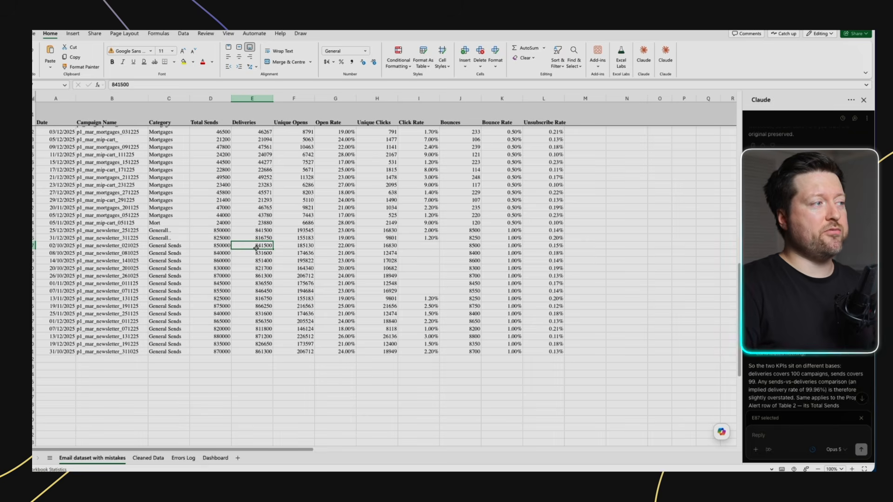
pyautogui.click(430, 247)
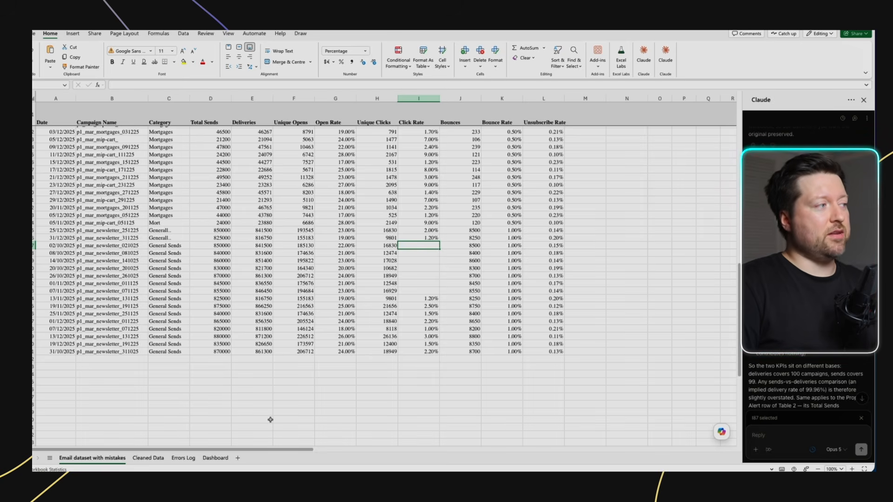
pyautogui.click(181, 238)
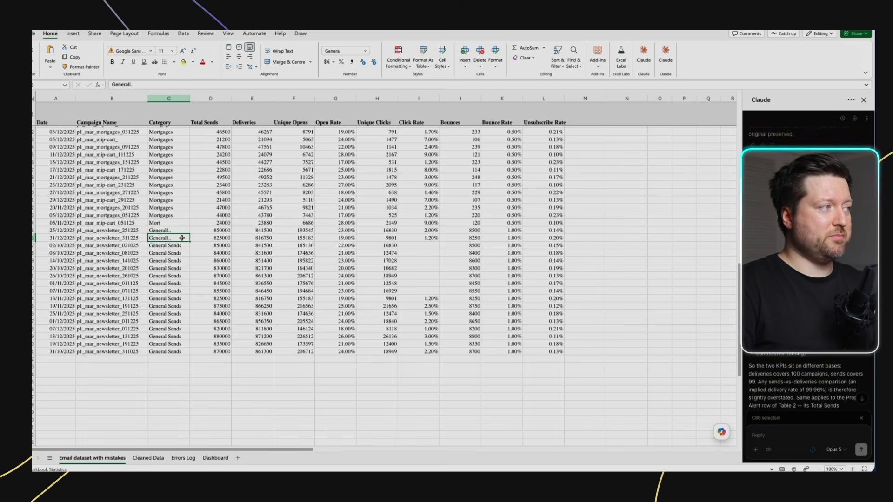
pyautogui.click(184, 247)
pyautogui.click(186, 239)
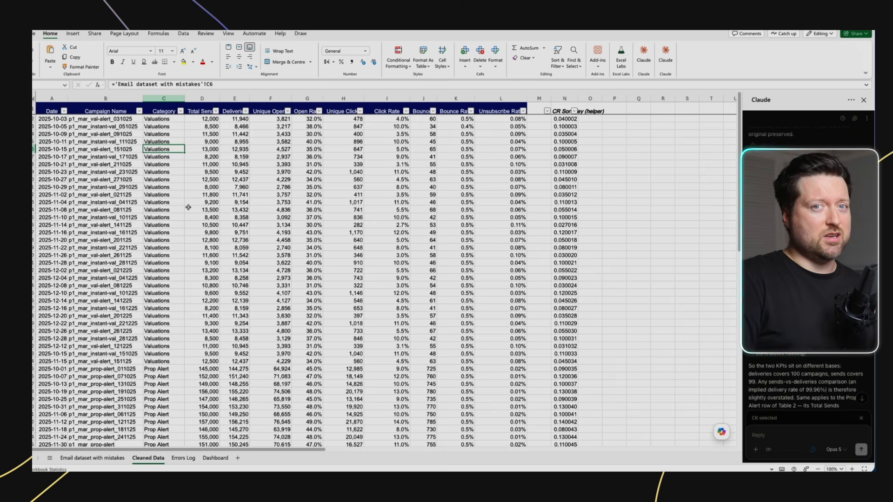
# Filter the Cleaned Data sheet's Category column to show only General Sends.
pyautogui.click(181, 111)
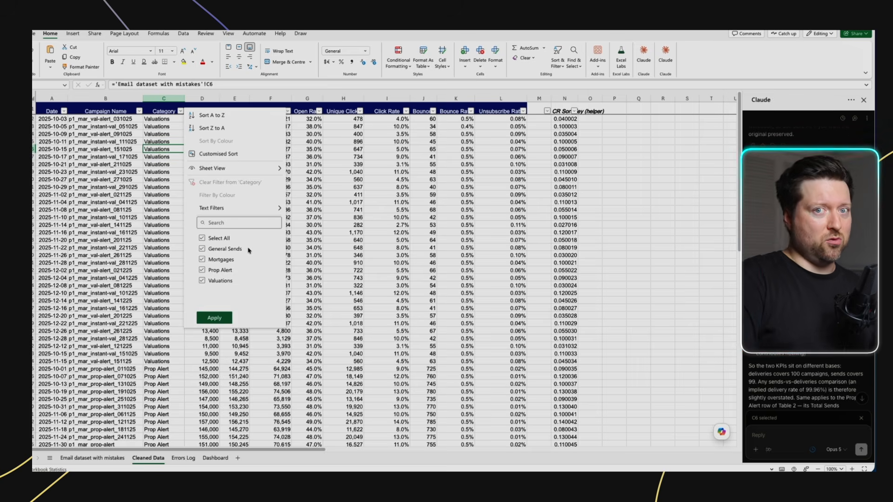
pyautogui.click(343, 232)
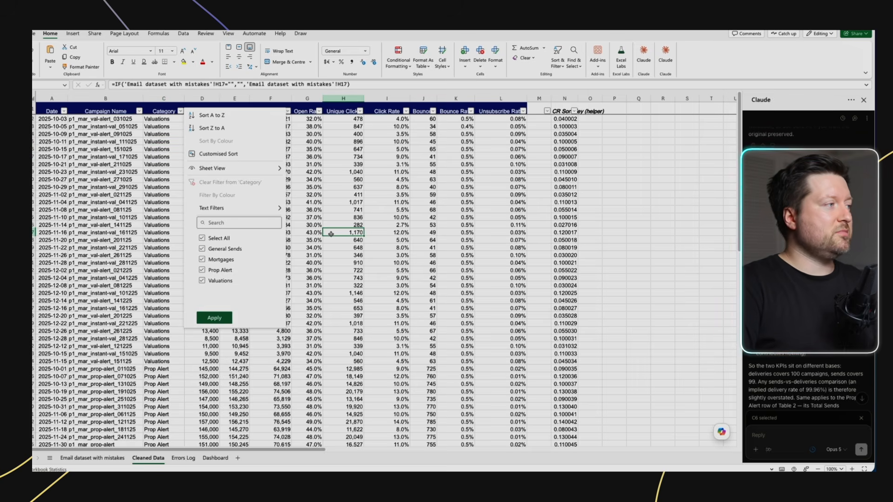
pyautogui.click(179, 113)
pyautogui.click(202, 238)
pyautogui.click(202, 249)
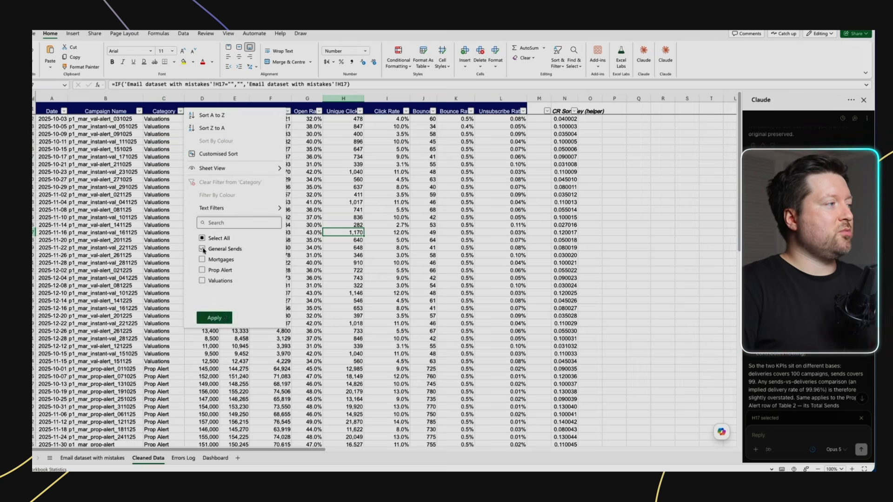
pyautogui.click(215, 318)
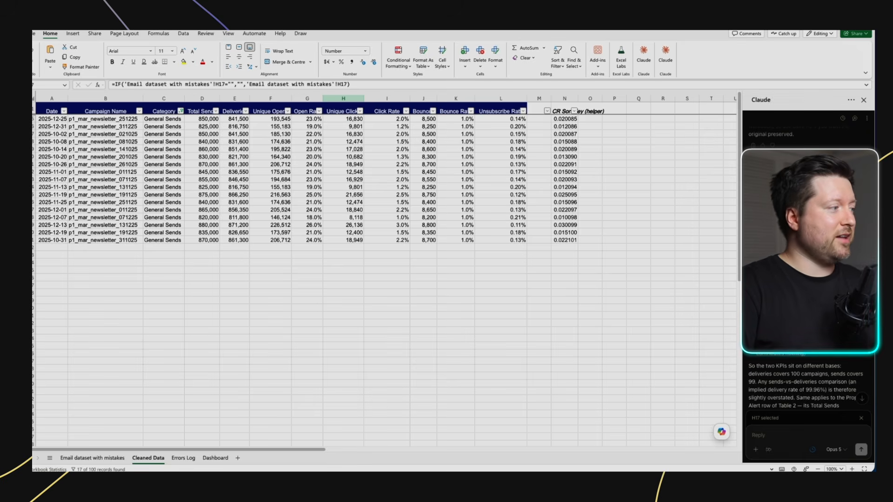
# Compare the p1_mar_newsletter_141025 row in the original dataset with its row in Cleaned Data, checking the Click Rate.
pyautogui.click(92, 459)
pyautogui.click(426, 260)
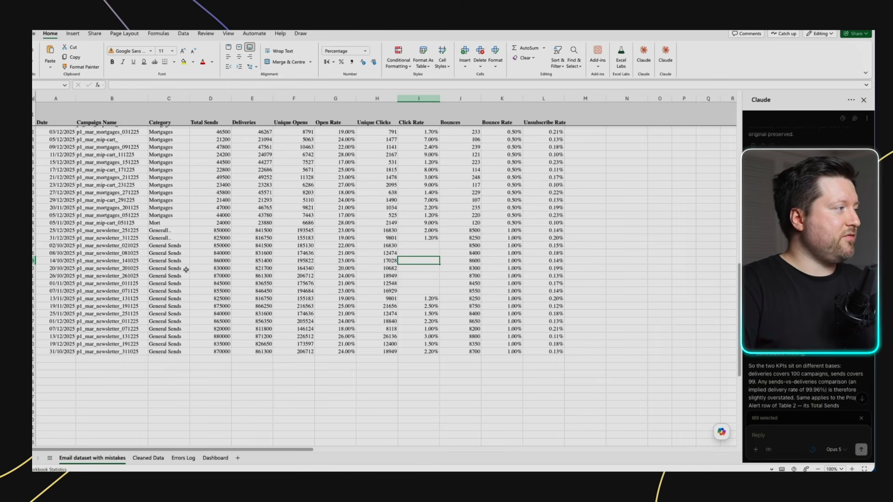
pyautogui.click(141, 261)
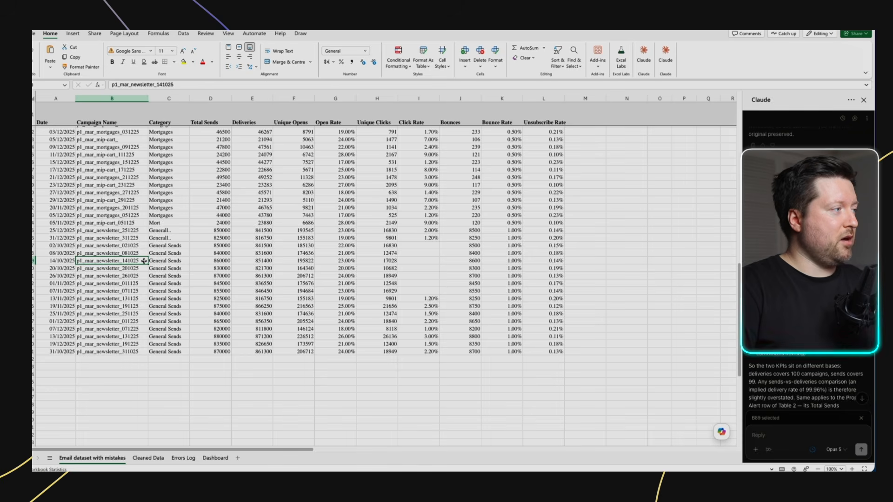
pyautogui.click(148, 459)
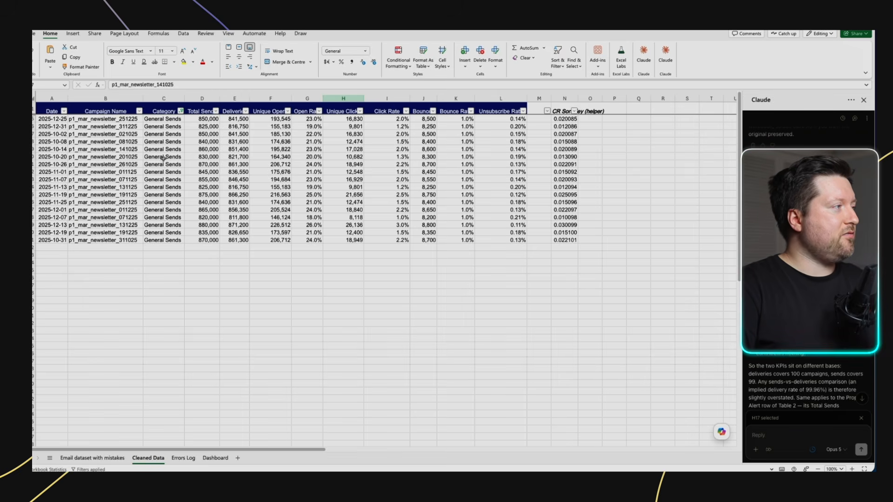
pyautogui.click(139, 149)
pyautogui.click(34, 149)
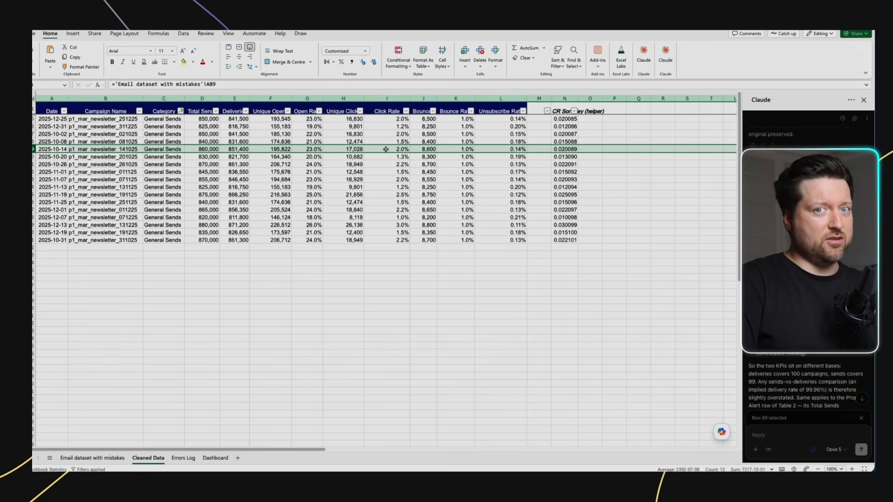
# Locate the p1_mar_prop-alert_061225 row with missing values in the original dataset and check its entries in the Errors Log.
pyautogui.click(107, 458)
pyautogui.scroll(14, 255, 315)
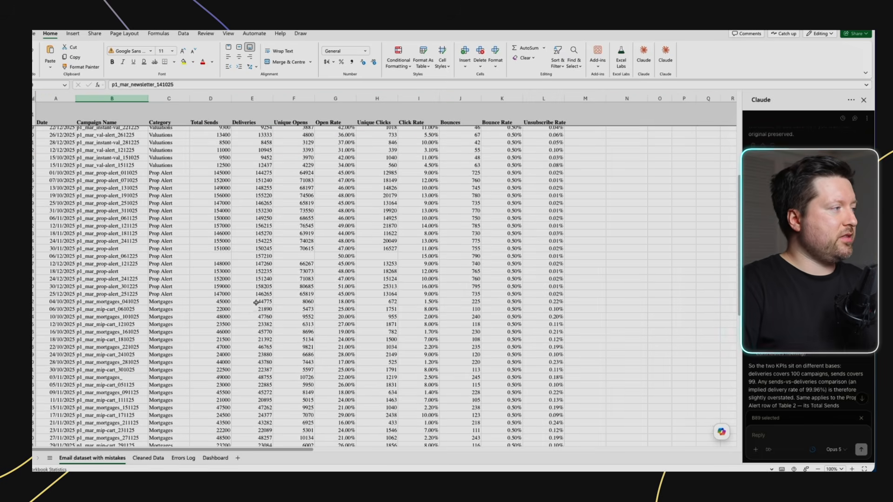
pyautogui.click(142, 256)
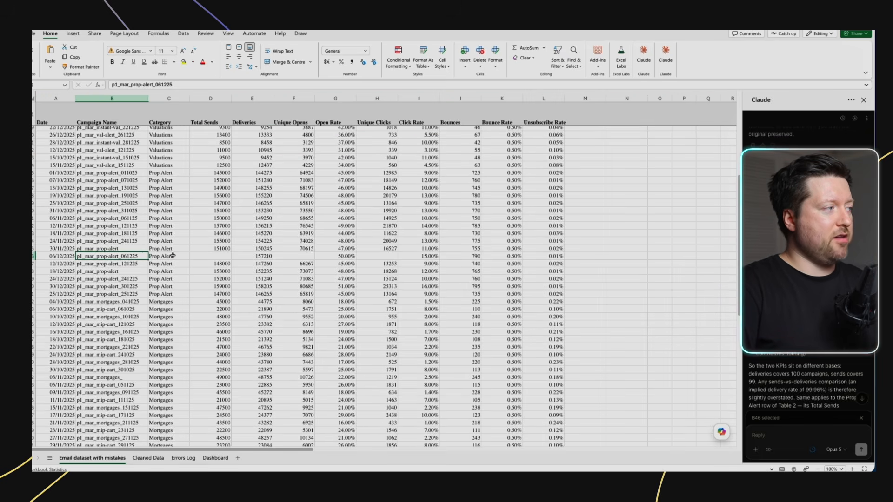
pyautogui.click(173, 255)
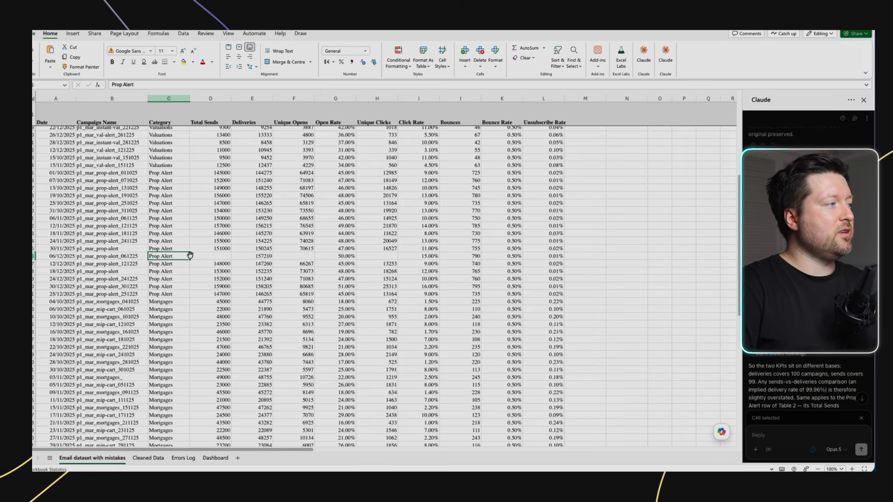
pyautogui.click(201, 257)
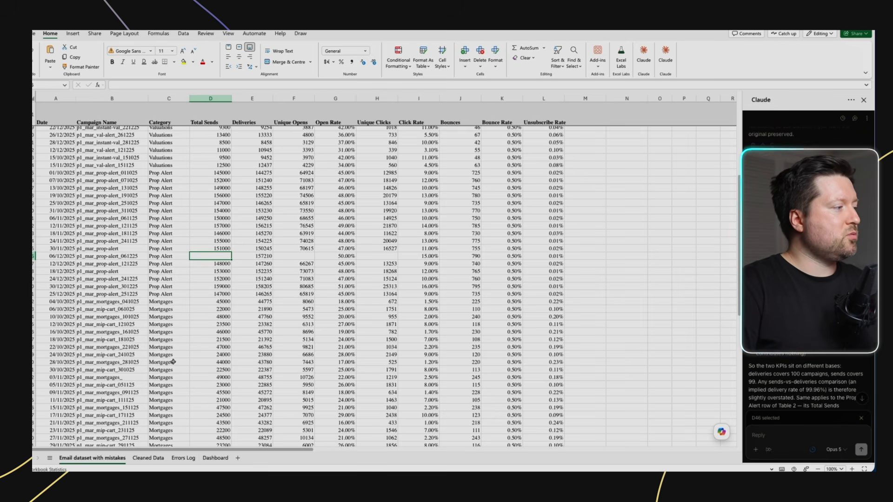
pyautogui.click(184, 458)
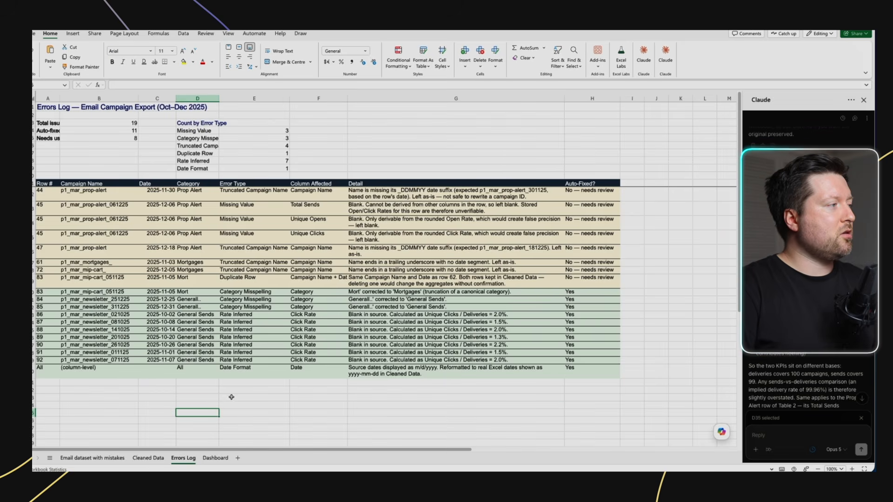
pyautogui.moveTo(182, 207); pyautogui.dragTo(238, 221)
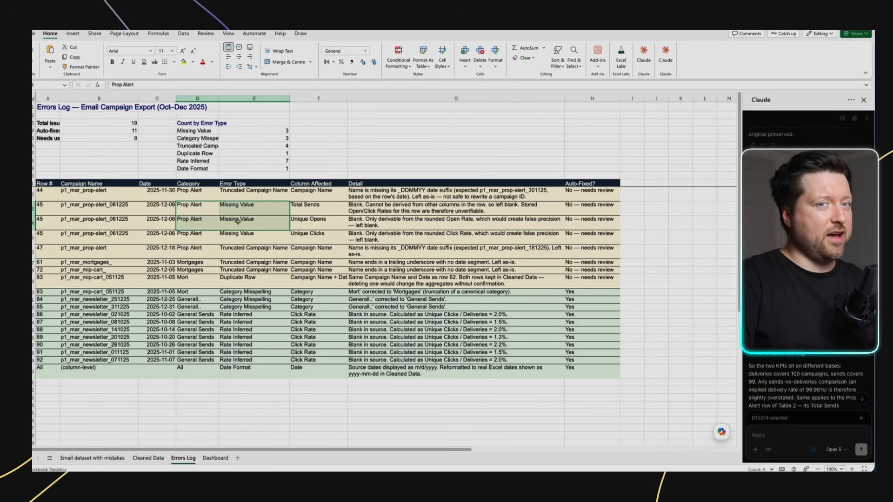
# Re-examine the Deliveries and blank Total Sends of p1_mar_prop-alert_061225 in the original dataset, then return to the Errors Log.
pyautogui.click(148, 459)
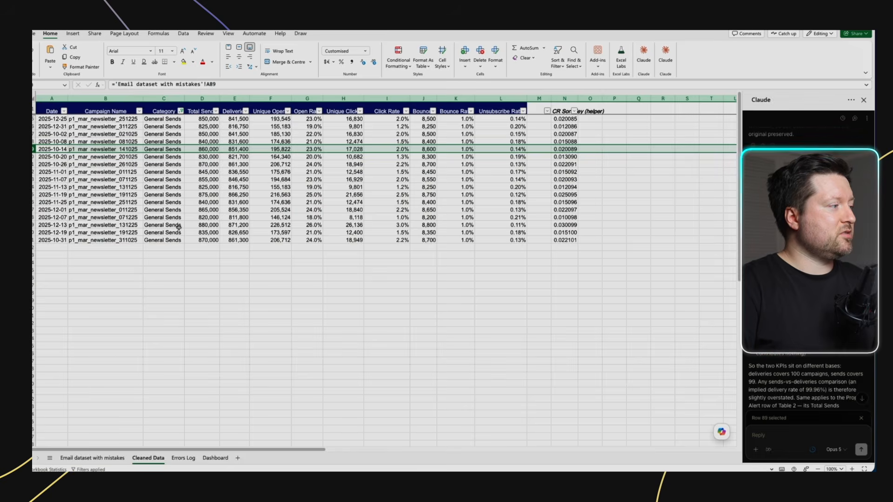
pyautogui.click(93, 458)
pyautogui.hotkey('shift', 'space')
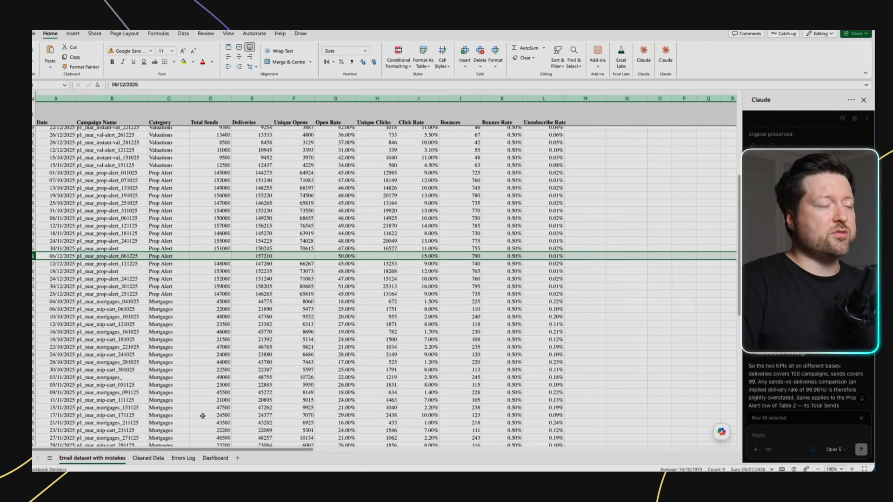
pyautogui.click(263, 279)
pyautogui.click(247, 256)
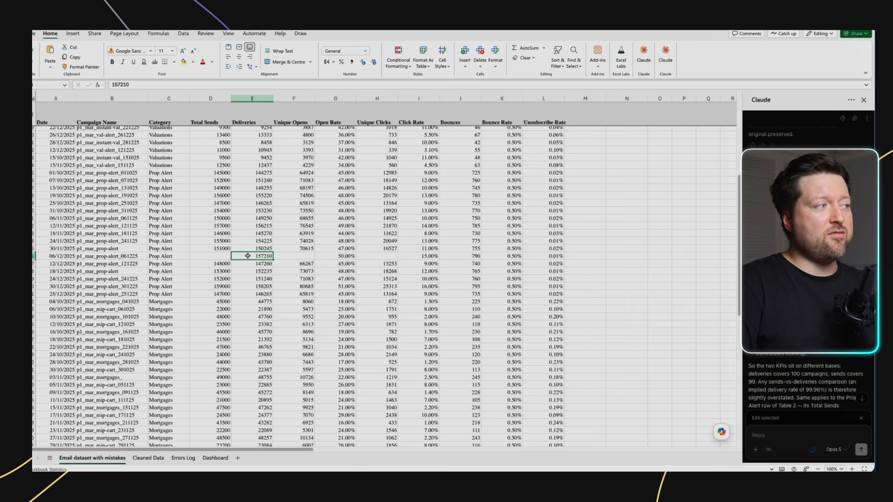
pyautogui.click(264, 117)
pyautogui.click(248, 256)
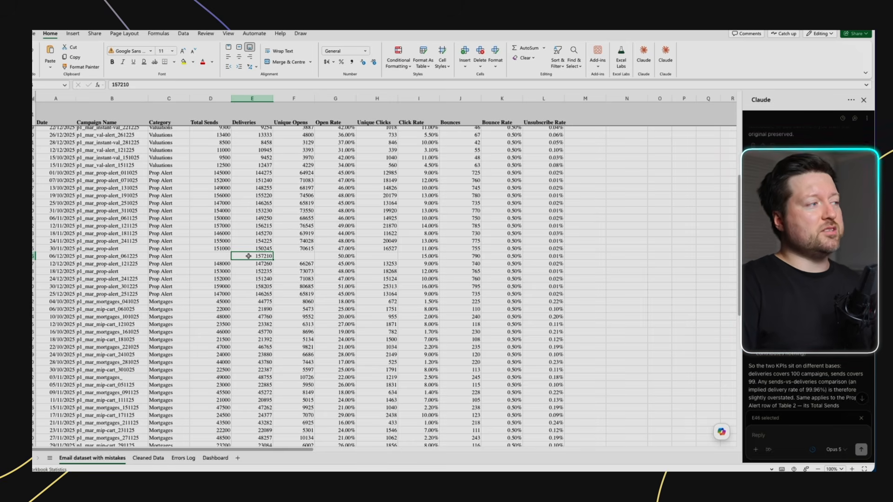
pyautogui.click(205, 257)
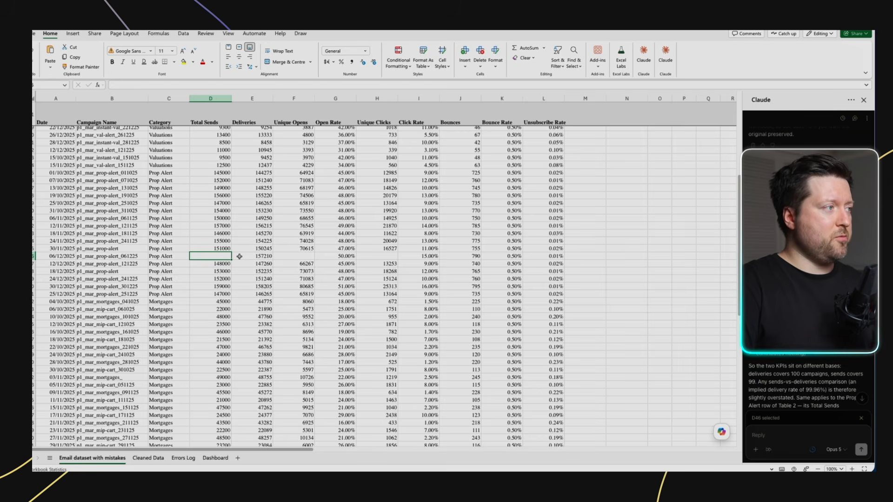
pyautogui.click(183, 458)
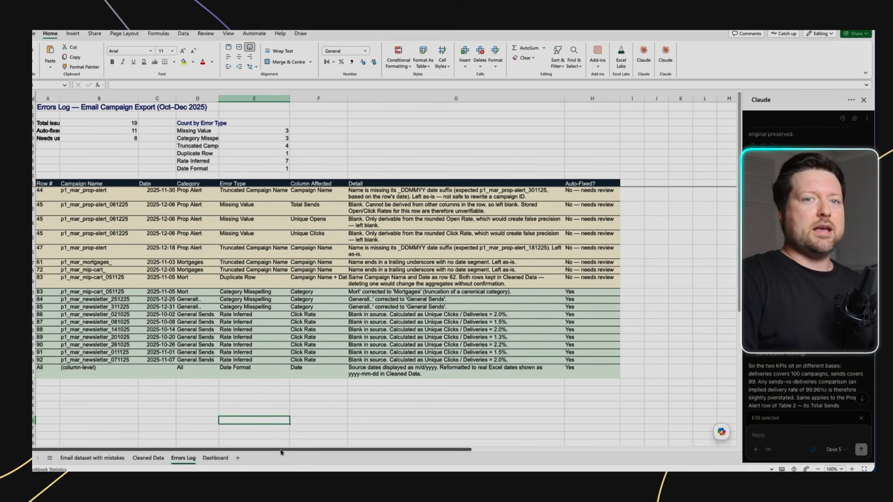
# Review the Dashboard's Data Quality Note and the Performance by Category table, including the Valuations and Prop Alert rows.
pyautogui.click(216, 458)
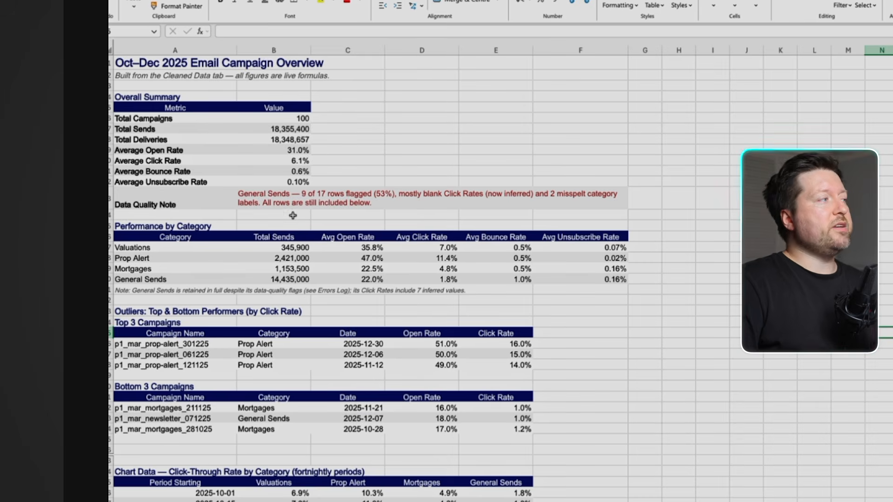
pyautogui.click(263, 203)
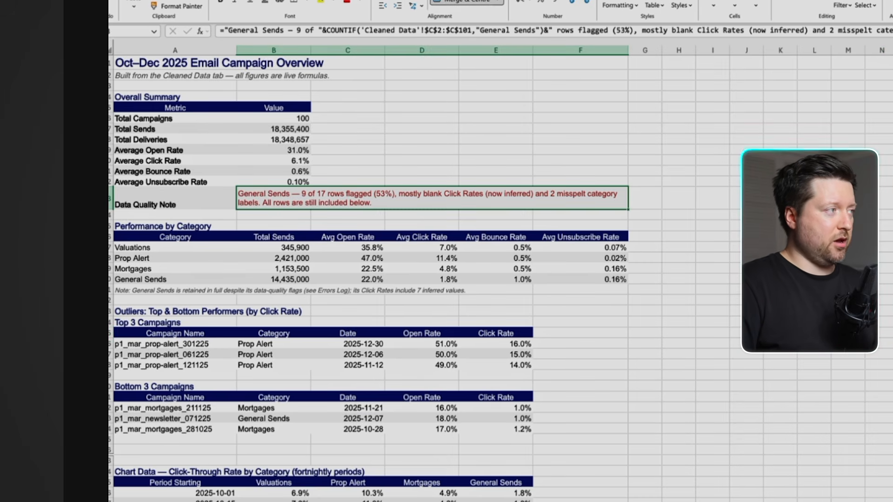
pyautogui.scroll(-5, 752, 374)
pyautogui.click(753, 375)
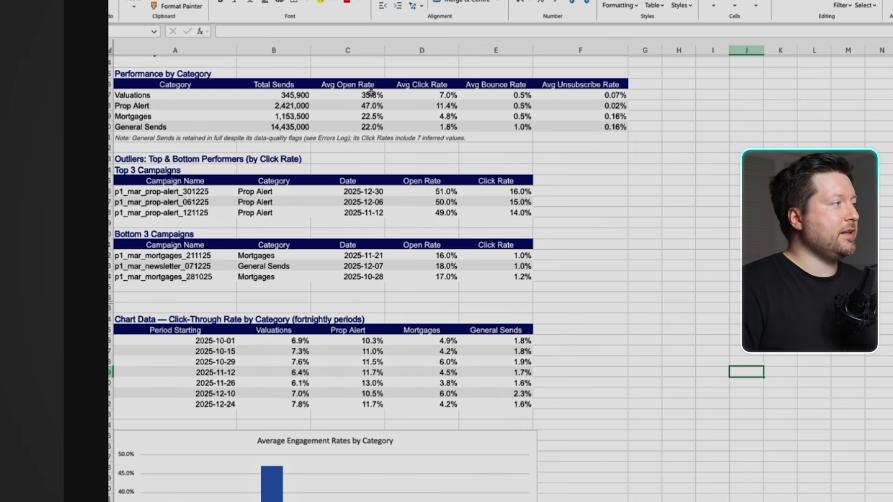
pyautogui.click(167, 97)
pyautogui.click(170, 105)
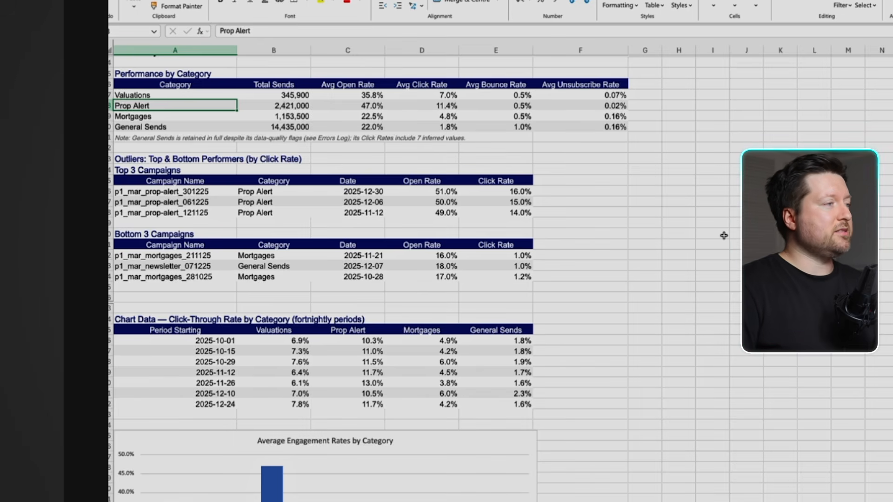
# Examine the Average Engagement Rates by Category and Click-Through Rate by Category Over Time charts on the Dashboard.
pyautogui.scroll(-10, 726, 233)
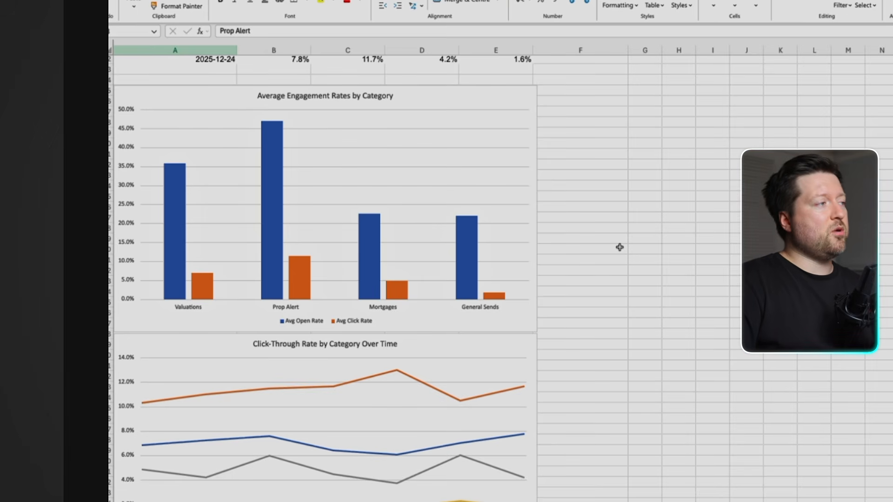
pyautogui.scroll(-6, 619, 246)
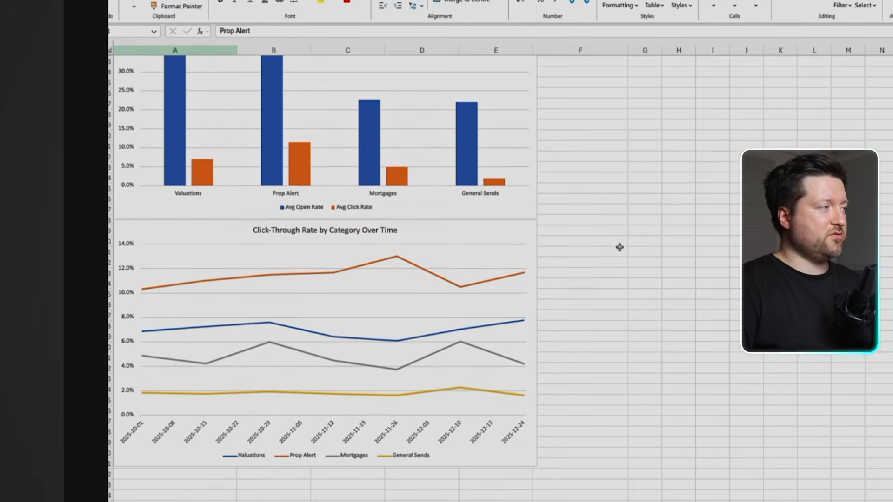
pyautogui.click(488, 174)
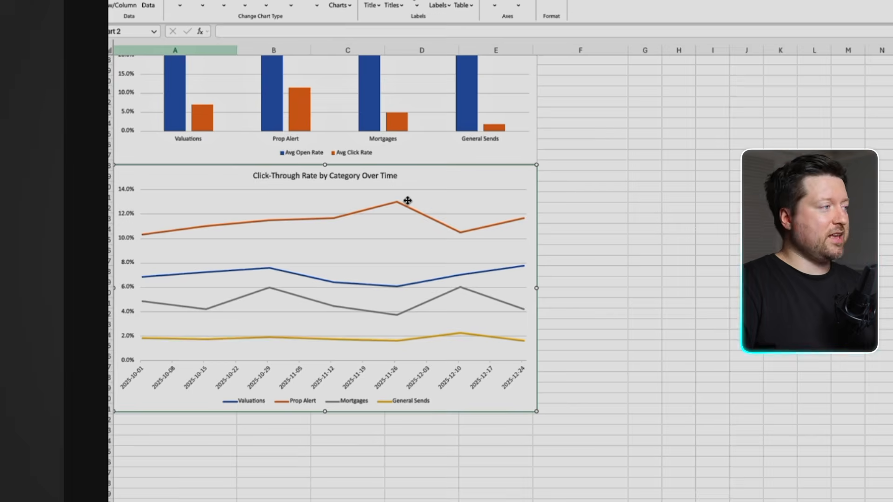
# Compare the average click rates of Prop Alert, Mortgages and General Sends in the Dashboard's Performance by Category table.
pyautogui.scroll(10, 633, 381)
pyautogui.click(695, 352)
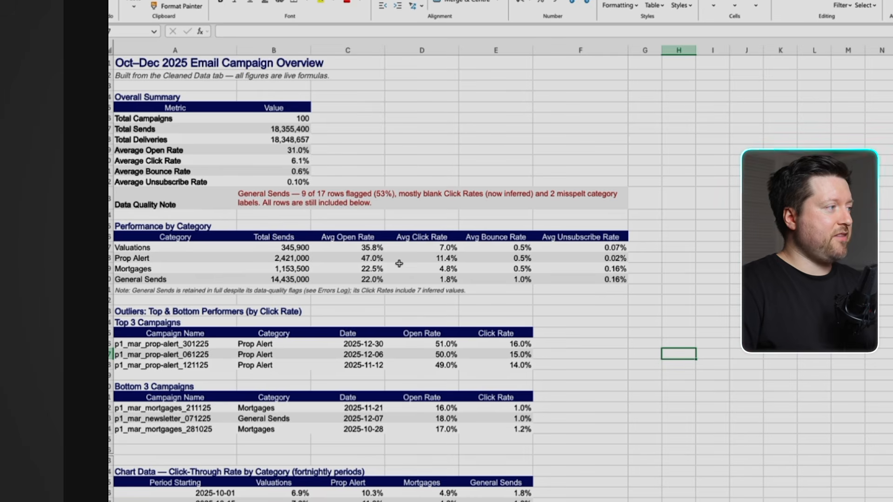
pyautogui.click(183, 259)
pyautogui.click(422, 259)
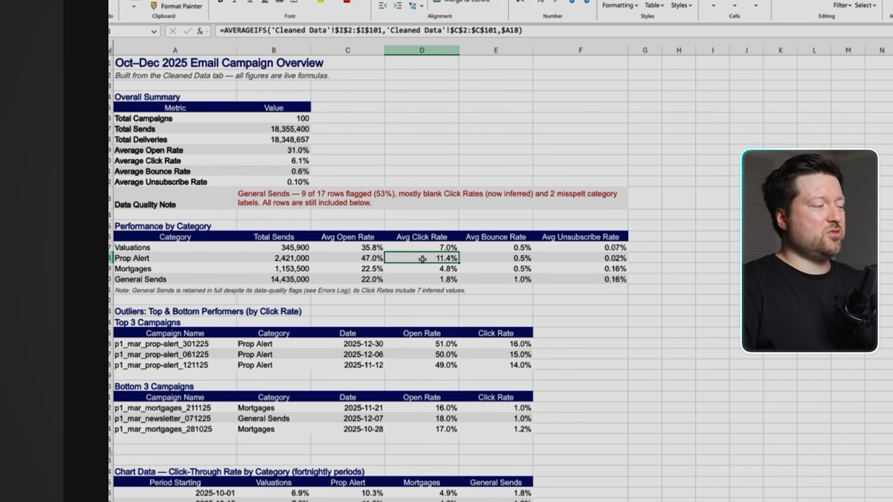
pyautogui.click(433, 269)
pyautogui.click(428, 279)
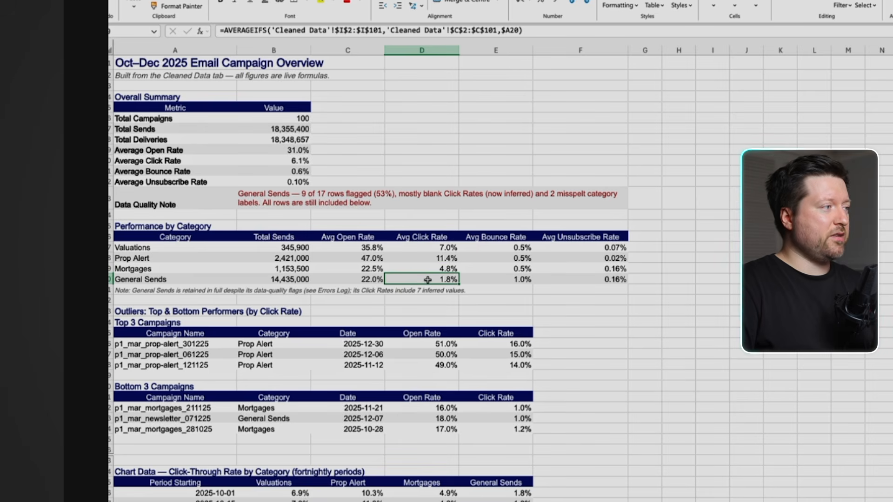